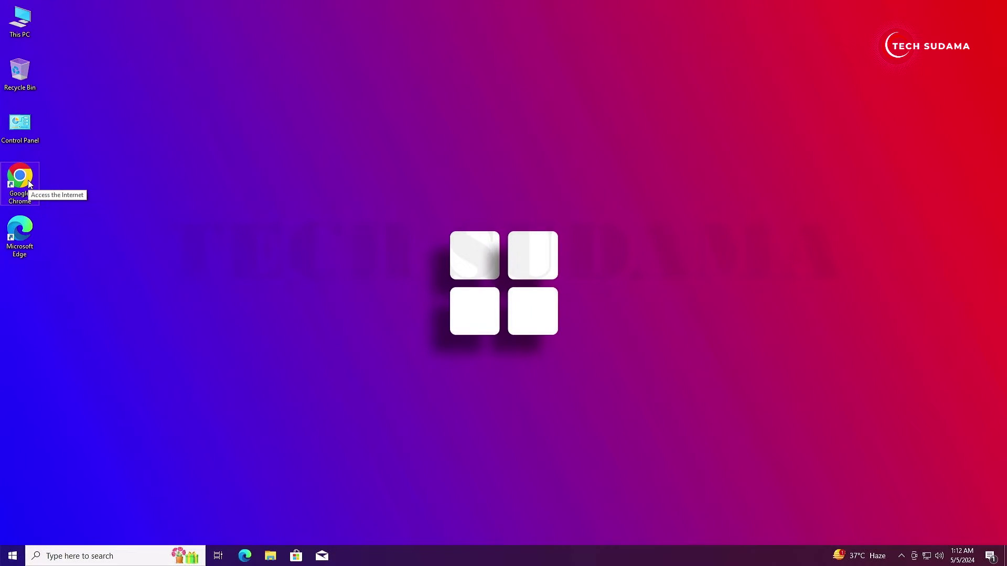
- Search the web for FydeOS in Chrome and open the official fydeos.io site
double_click(28, 183)
text(fyseos)
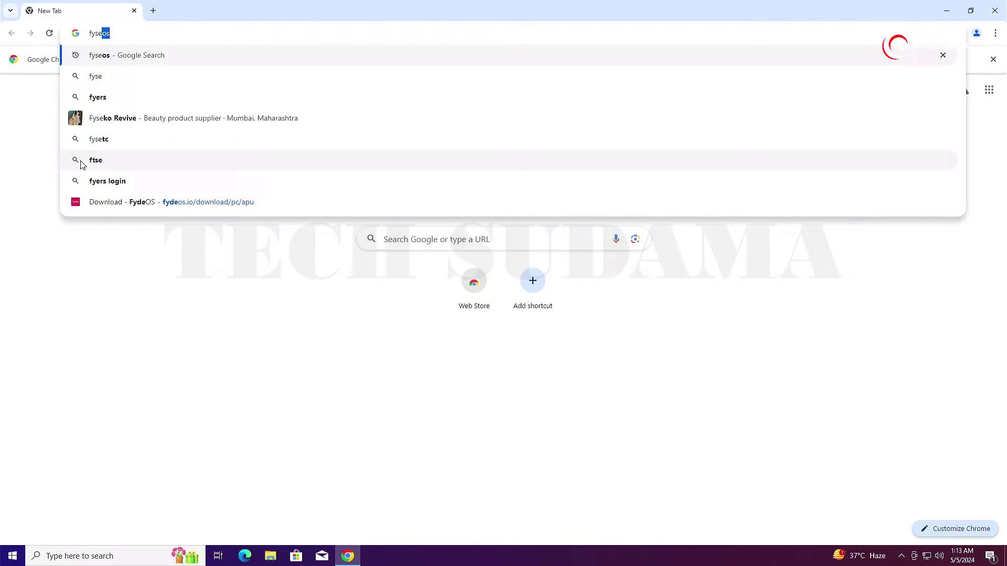
key(Return)
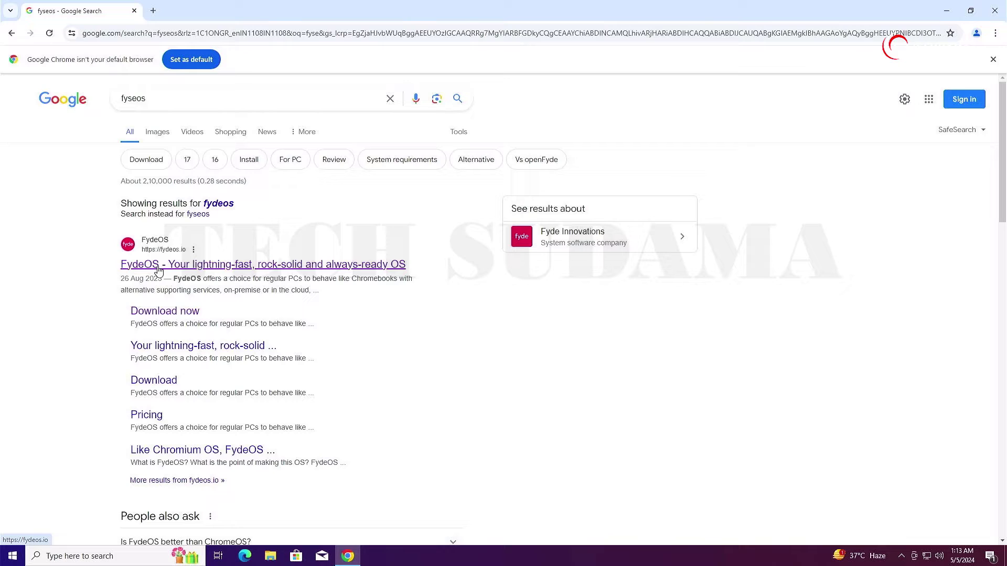
click(159, 266)
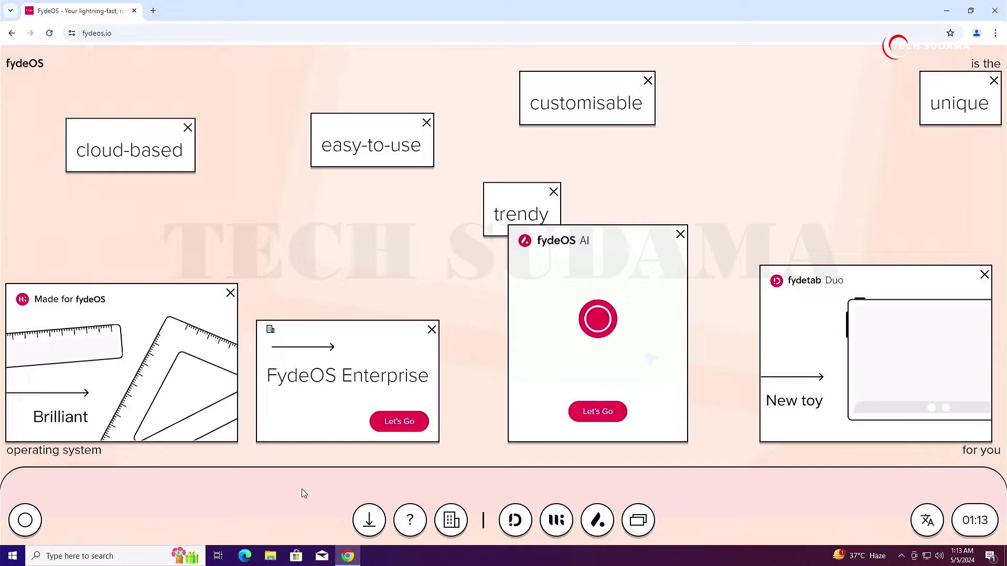
- Download the FydeOS v18.0-SP1 AMD (apu) PC image and show Chrome's downloads list
click(370, 522)
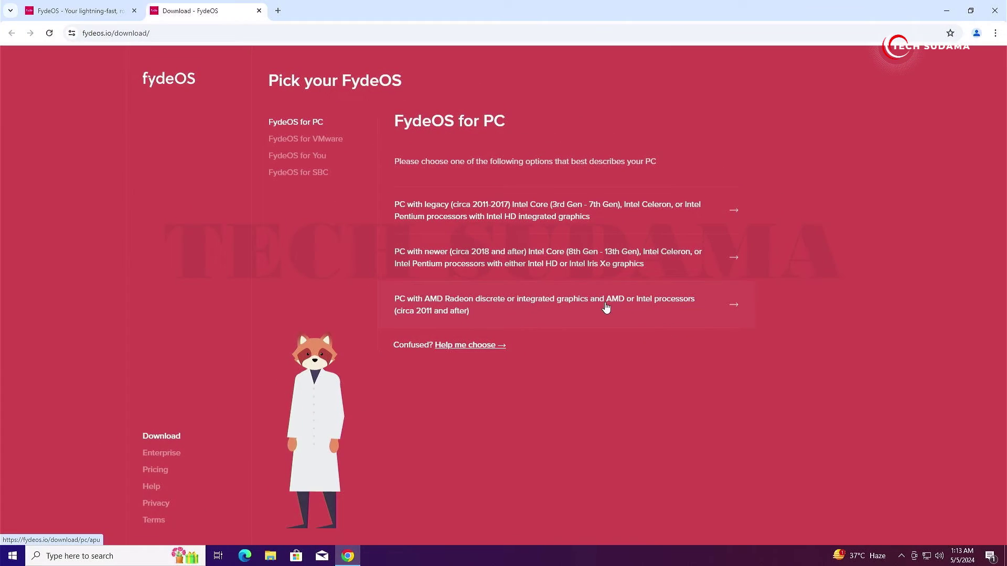
click(606, 307)
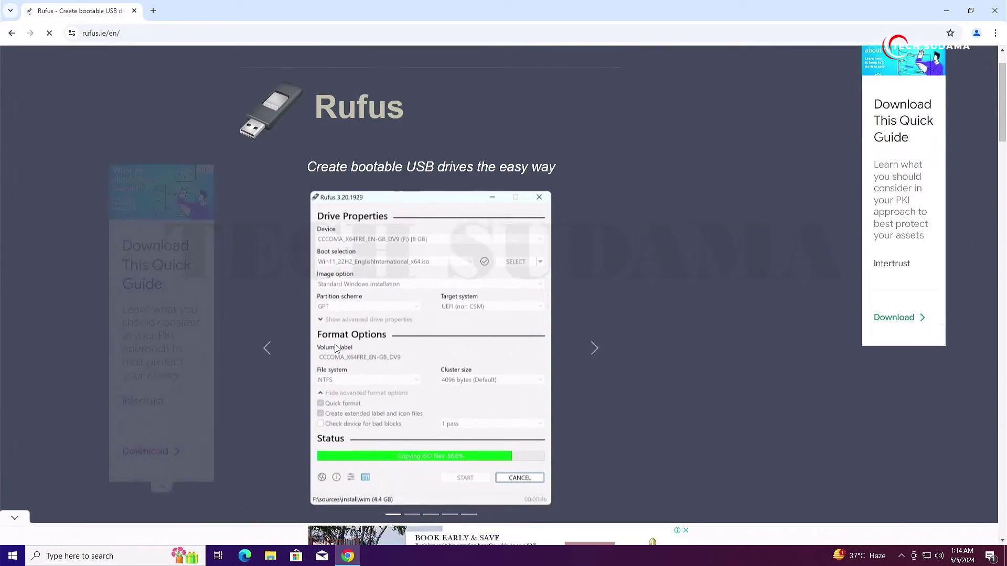
scroll(326, 354, down, 10)
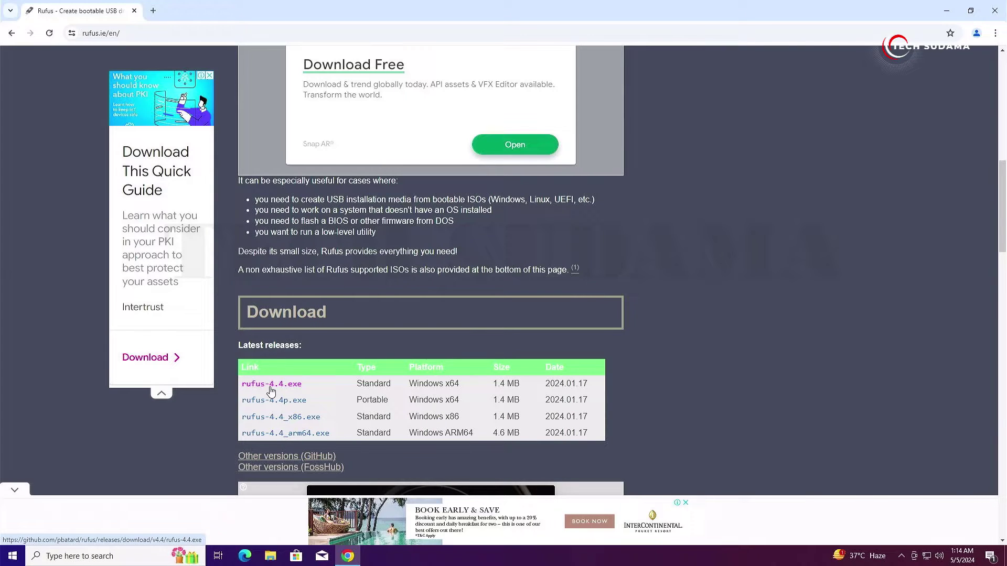
key(ctrl+j)
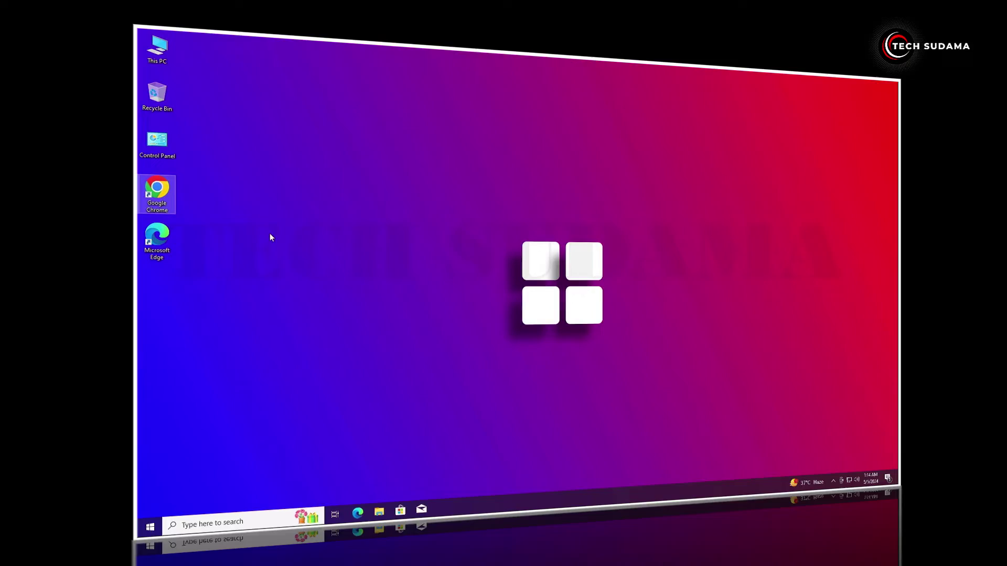
- In Disk Management, shrink C: by 102402 MB to free 100 GB
right_click(10, 558)
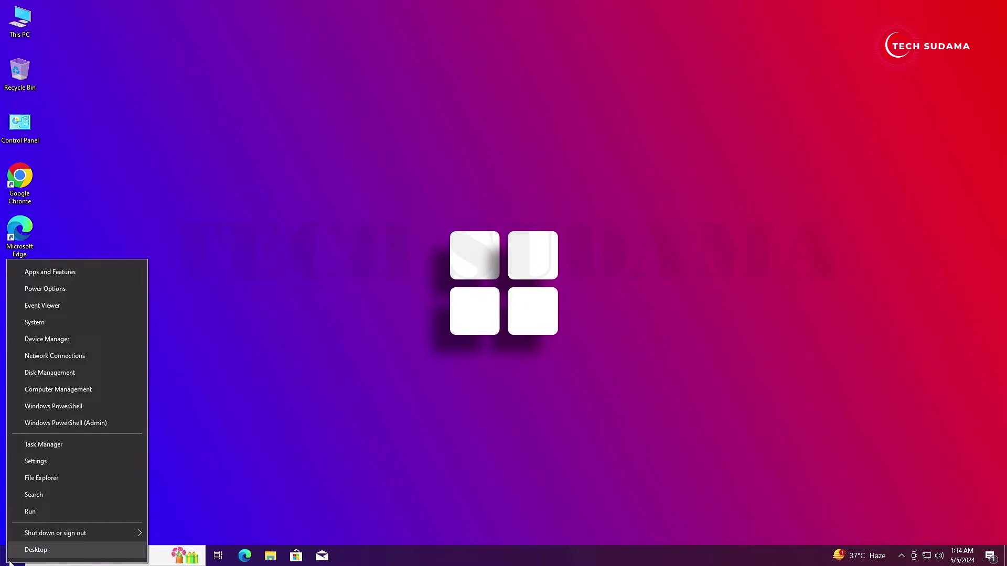
click(47, 372)
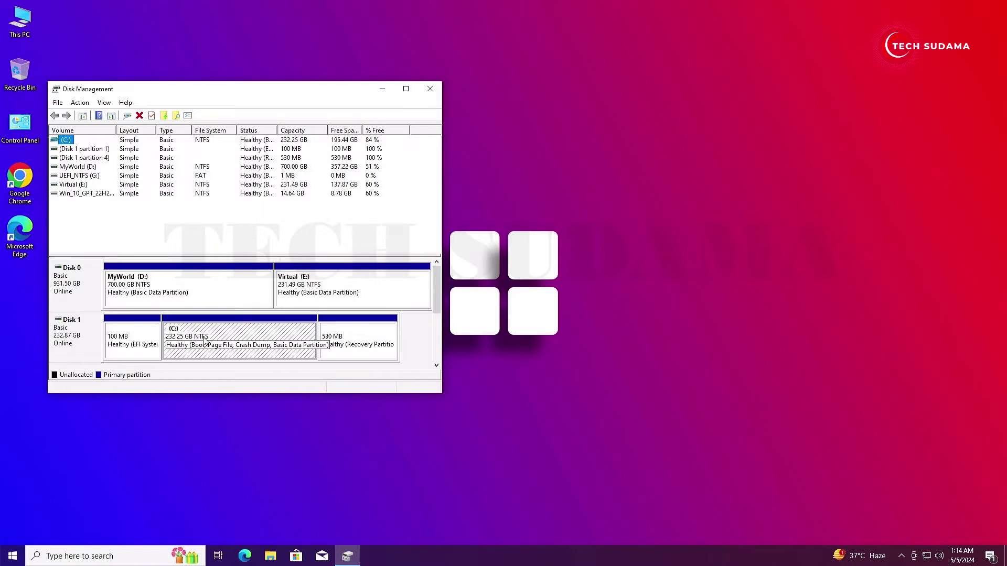
click(205, 339)
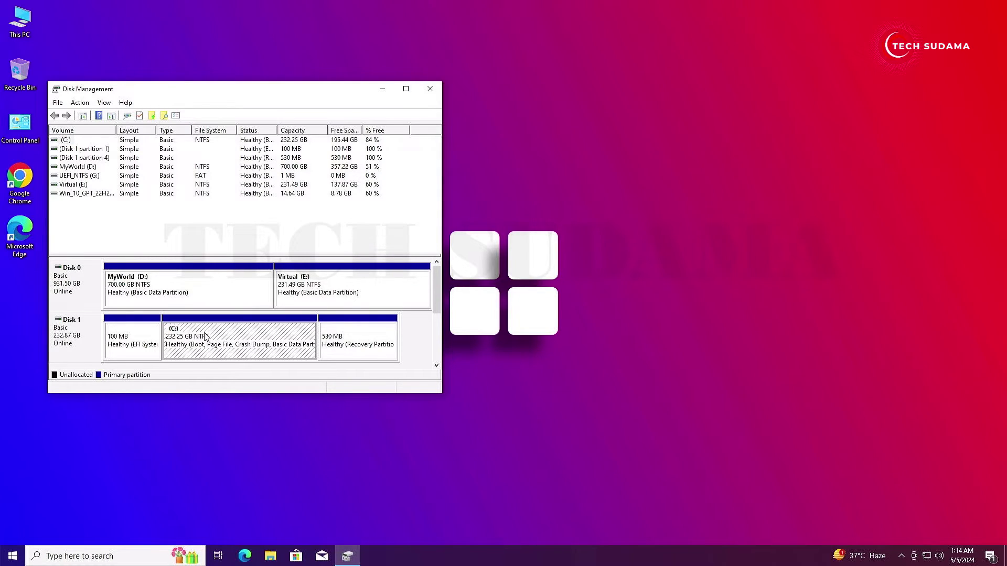
right_click(205, 336)
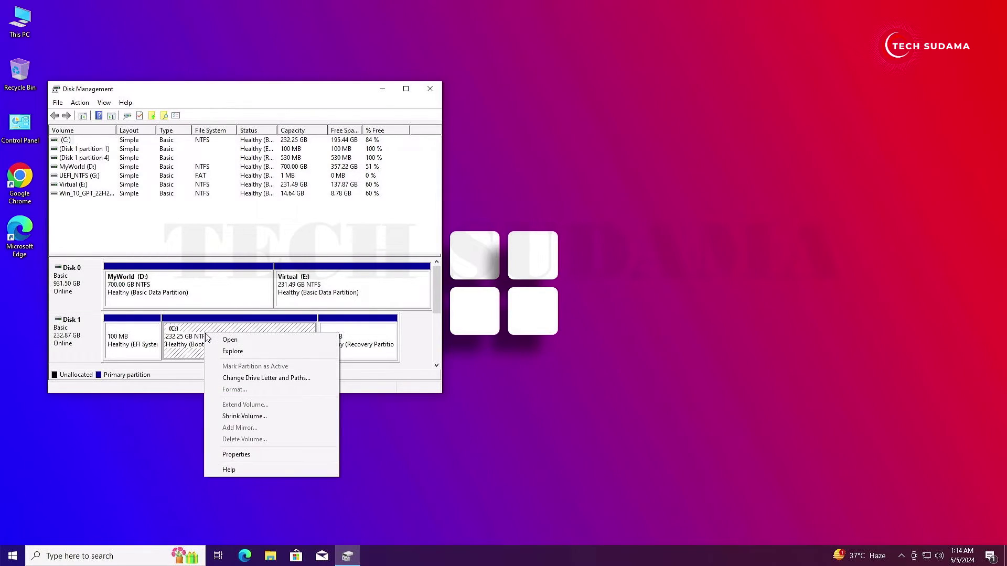
click(258, 417)
text(102402)
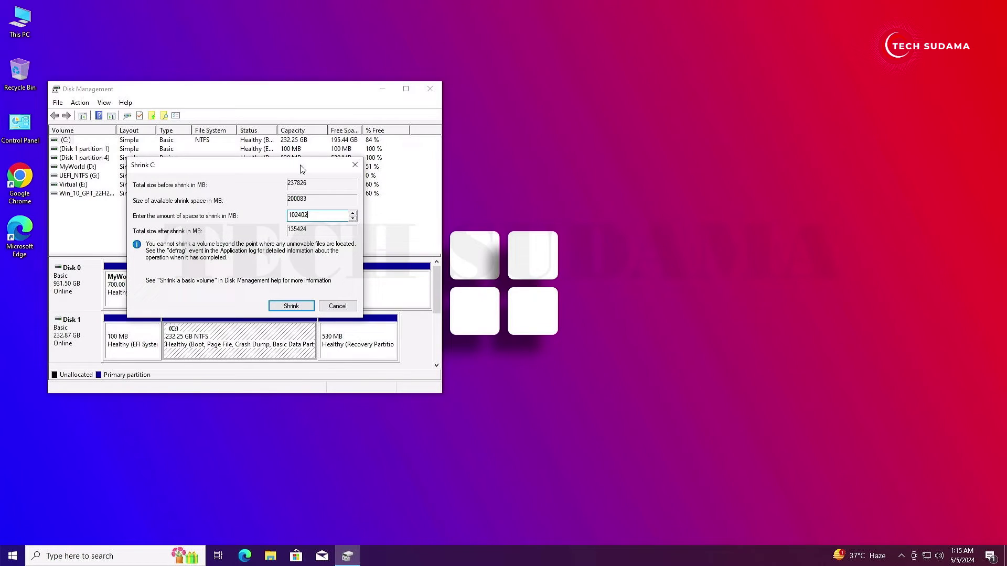
click(291, 305)
- Create a full-size NTFS simple volume labelled FydeOS (H:) in the unallocated space
click(279, 337)
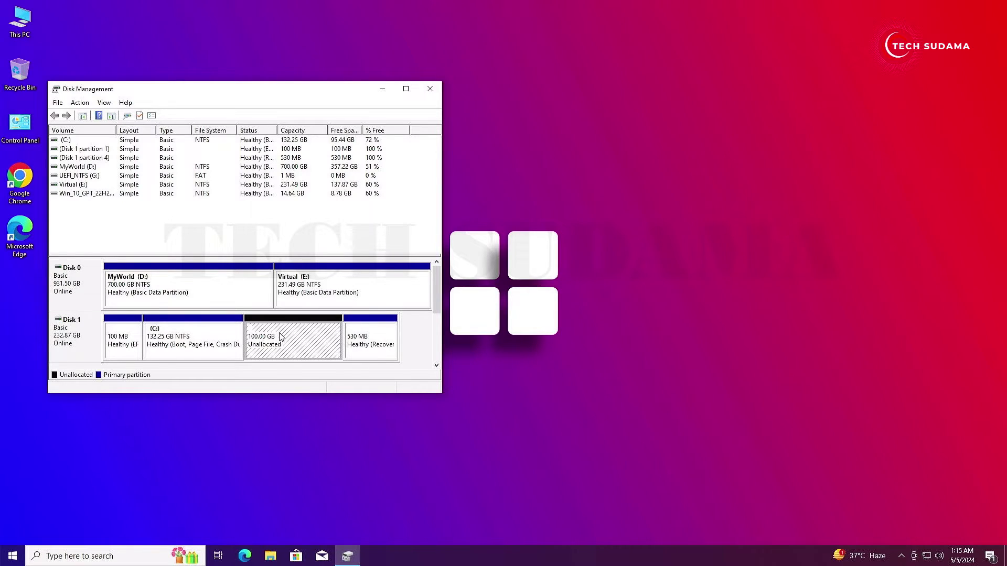
right_click(280, 337)
click(322, 340)
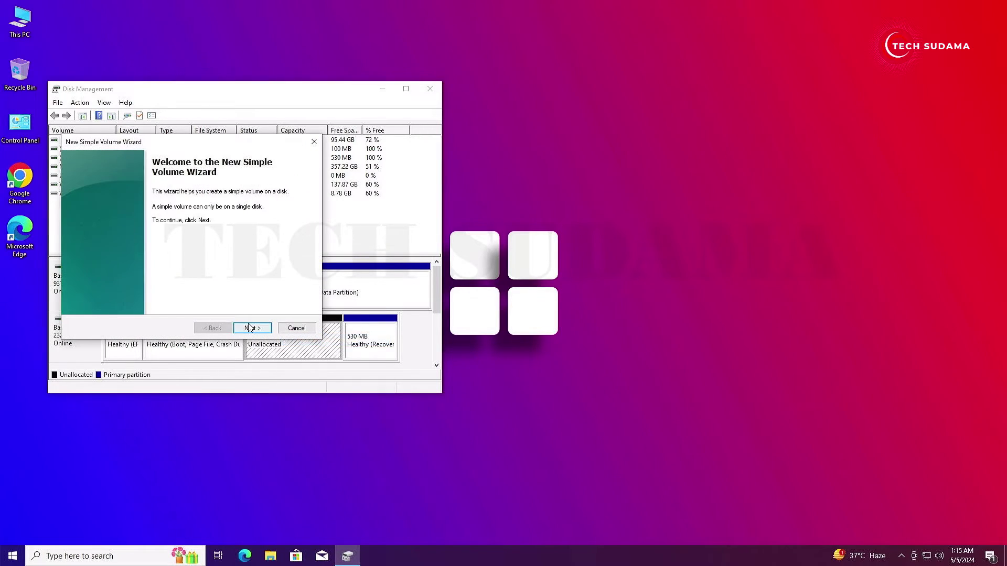
click(251, 327)
click(249, 333)
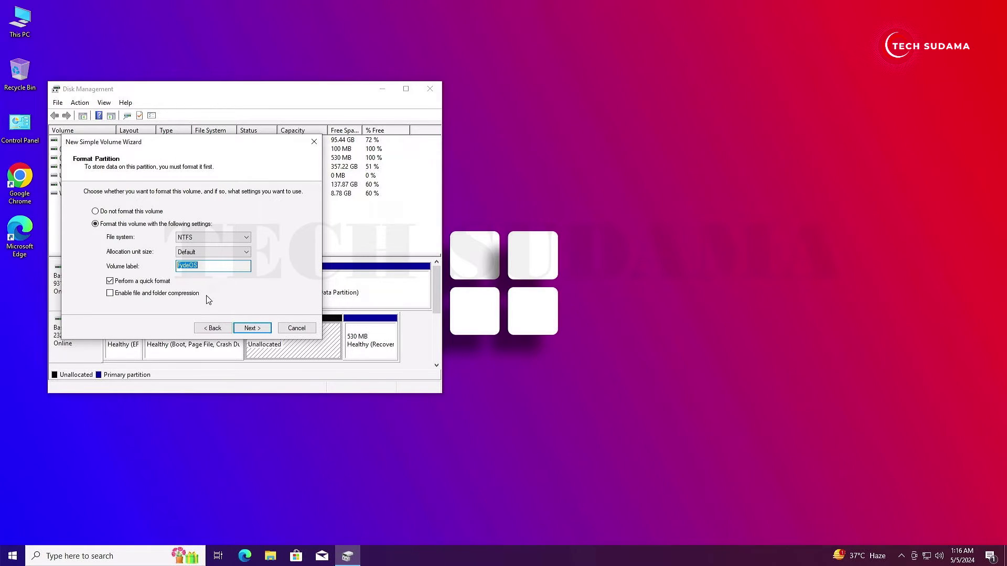
click(256, 329)
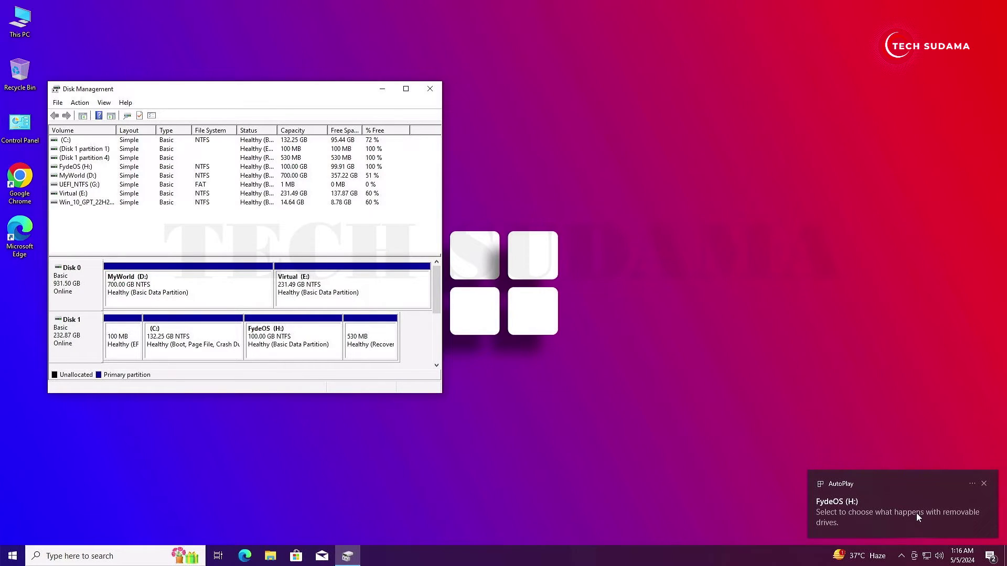
- Confirm the FydeOS (H:) drive in This PC, then launch rufus-4.4.exe from Downloads
click(429, 88)
click(270, 555)
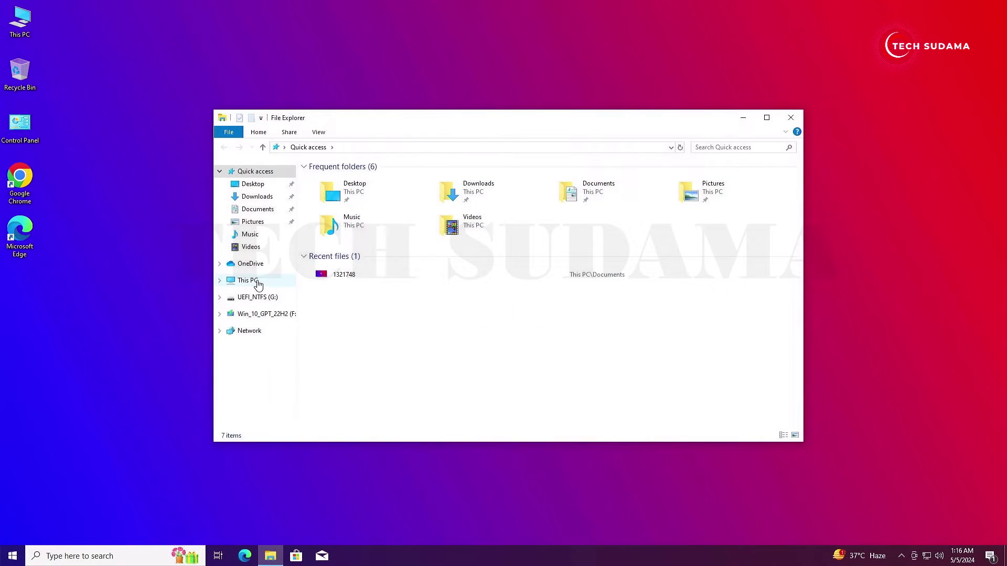
click(258, 282)
click(646, 315)
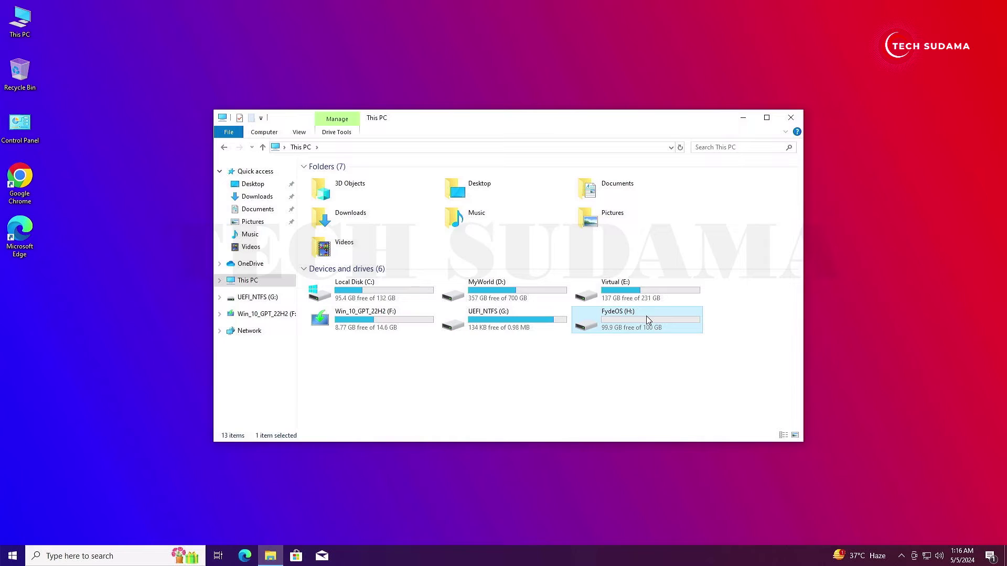
double_click(13, 19)
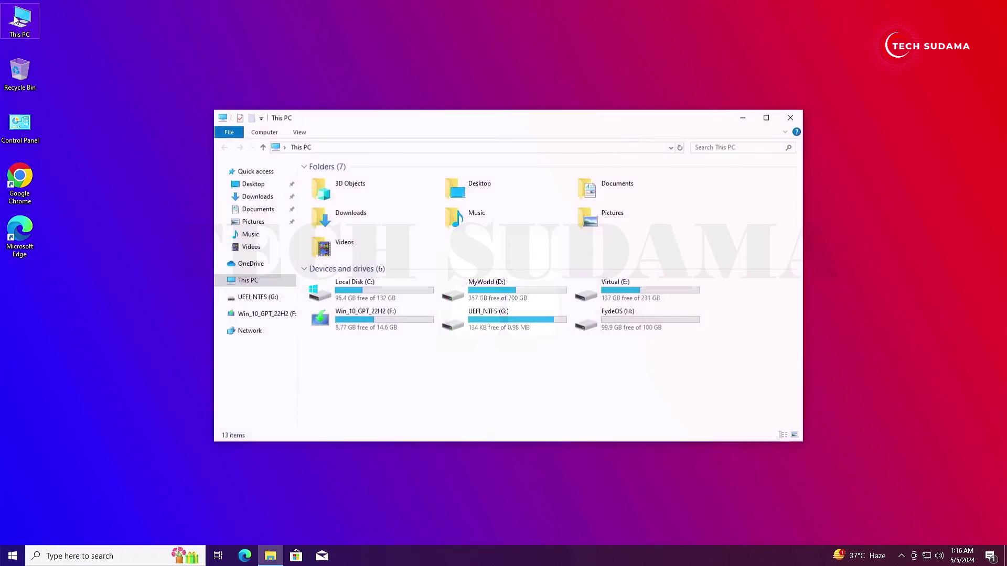
click(258, 198)
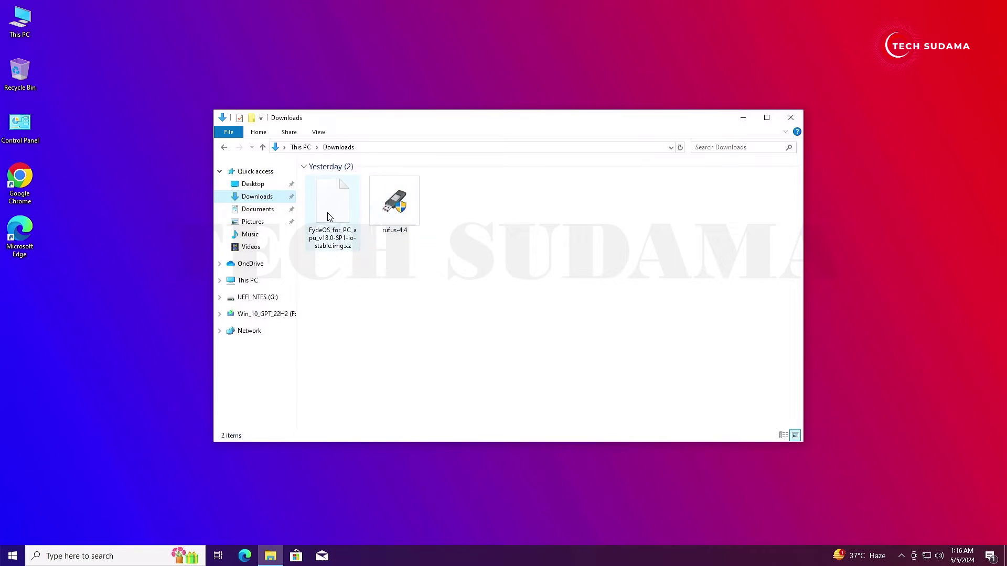
mouse_move(394, 203)
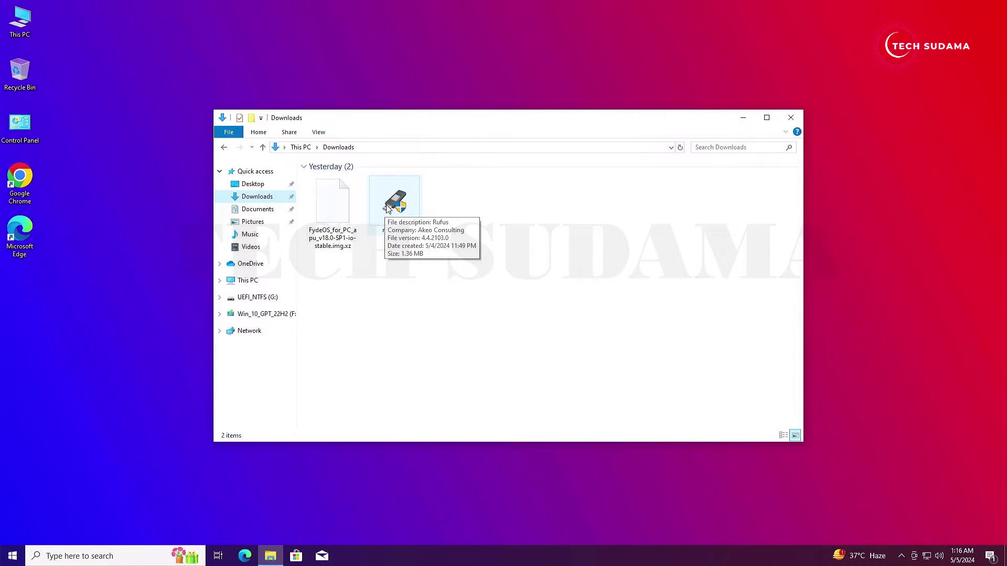
double_click(387, 208)
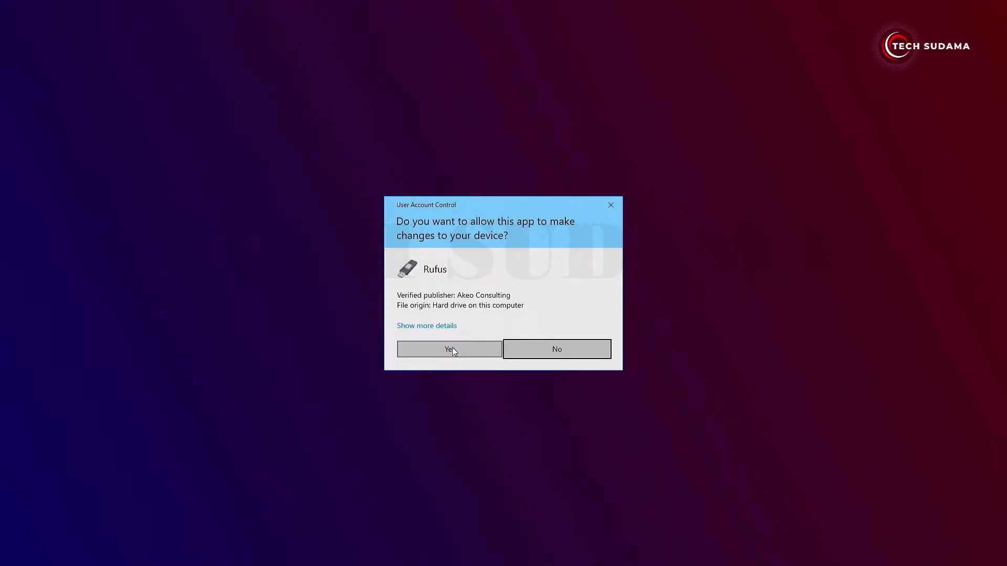
- Write the FydeOS .img.xz image to the 16 GB Win_10_GPT_22H2 (F:) USB drive with Rufus
click(452, 347)
click(549, 289)
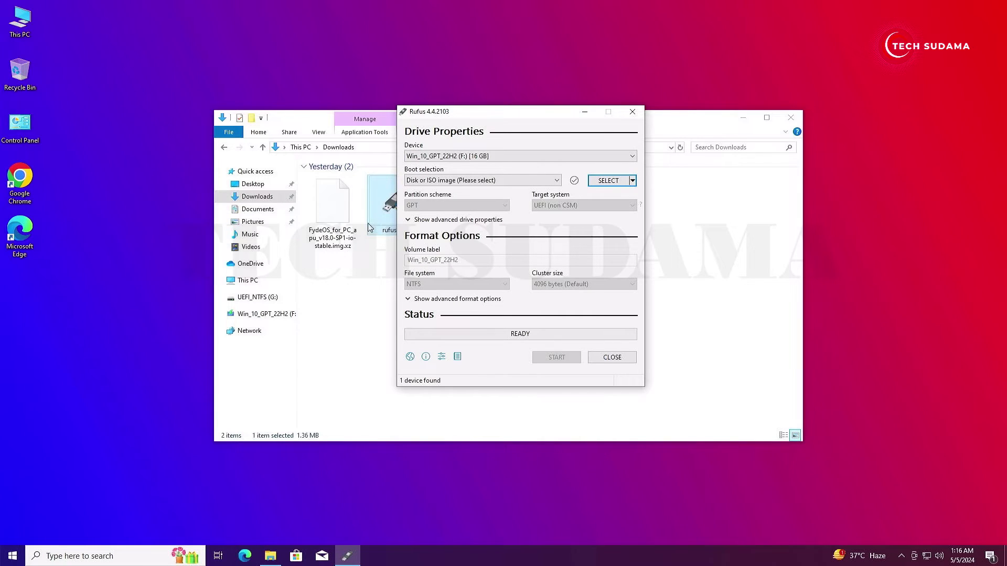
drag(338, 209, 486, 190)
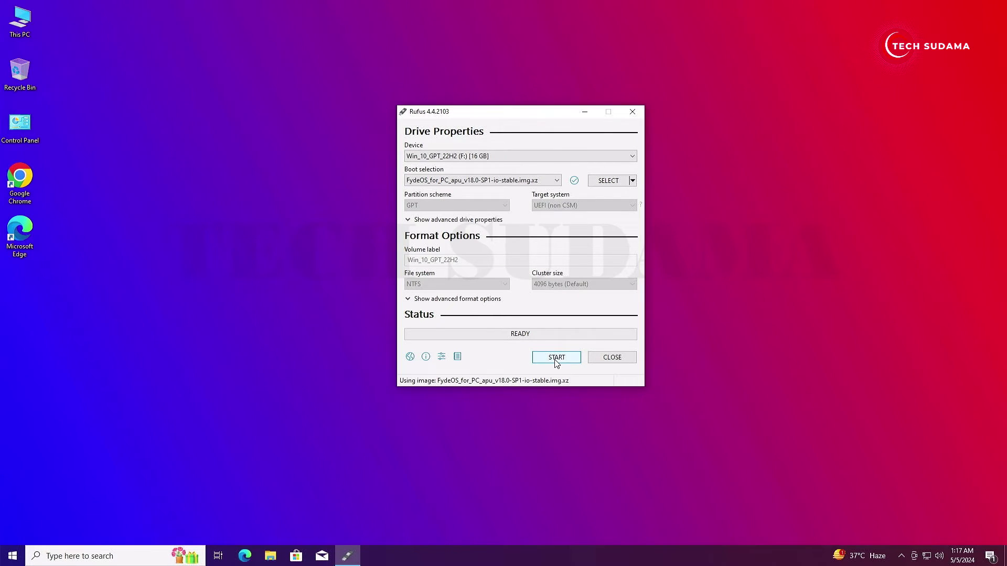
click(555, 360)
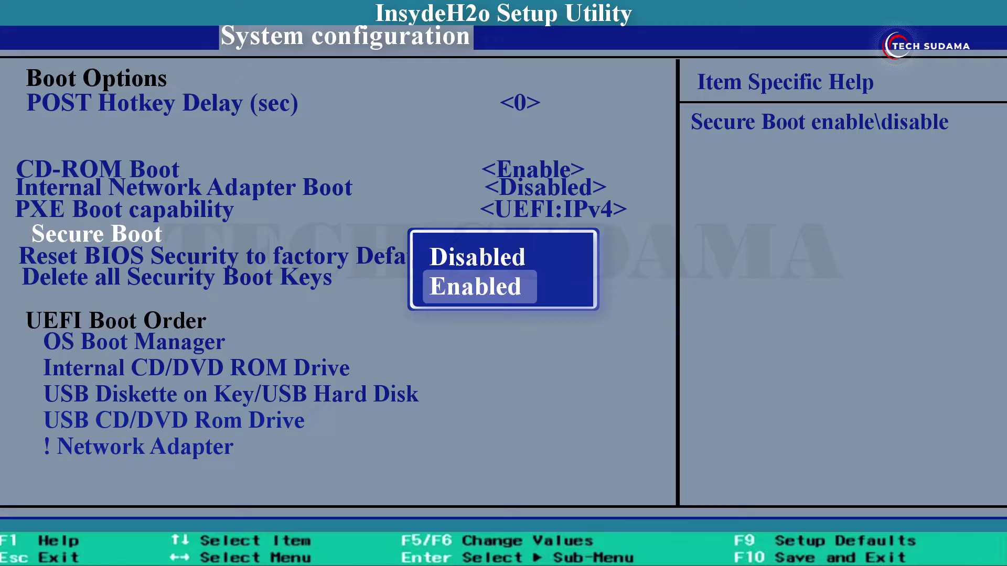
- Set Secure Boot to Disabled in the InsydeH2O System Configuration
key(Up)
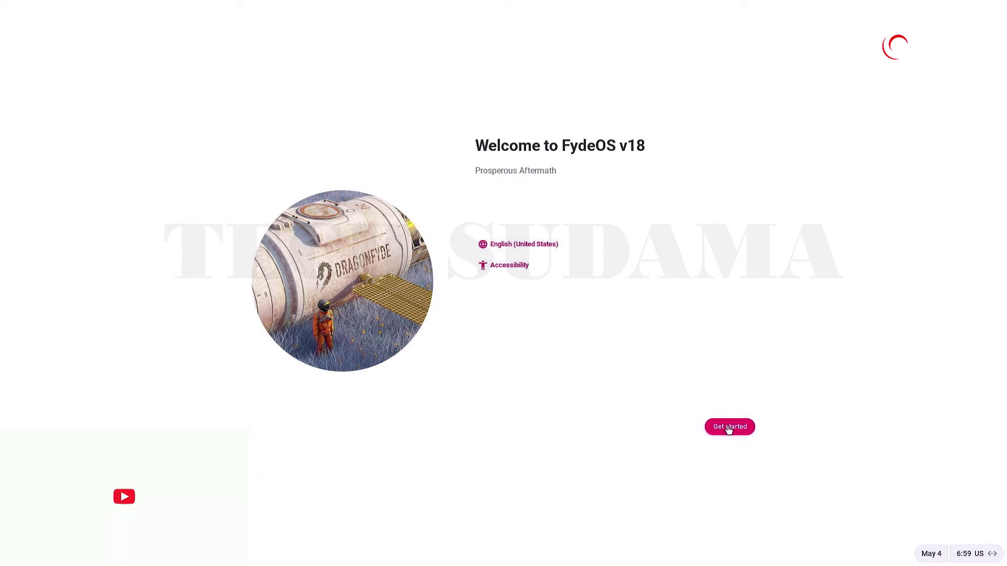
- Start FydeOS from USB, accept the terms and privacy statement, and choose Google account sign-in
click(731, 429)
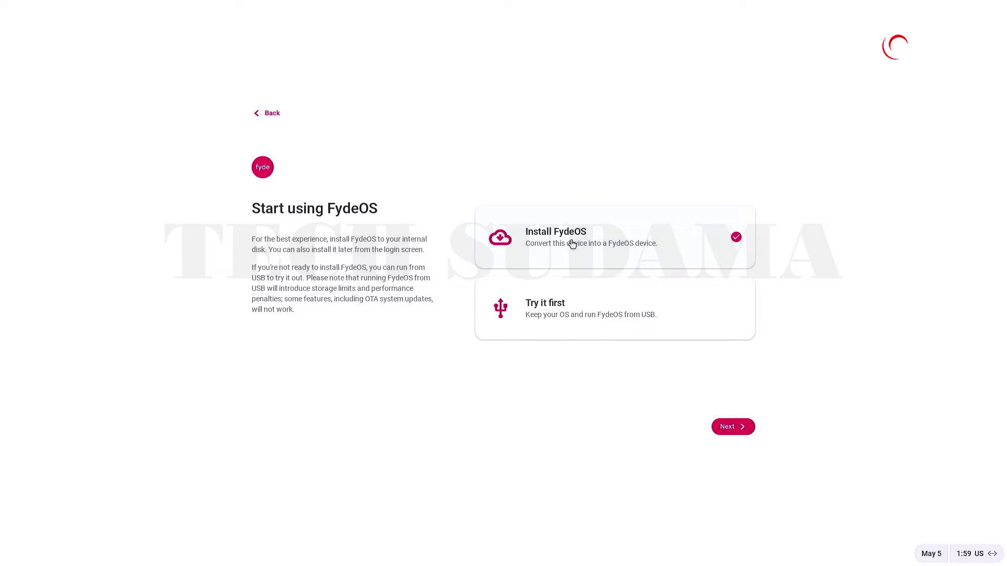
click(577, 309)
click(731, 431)
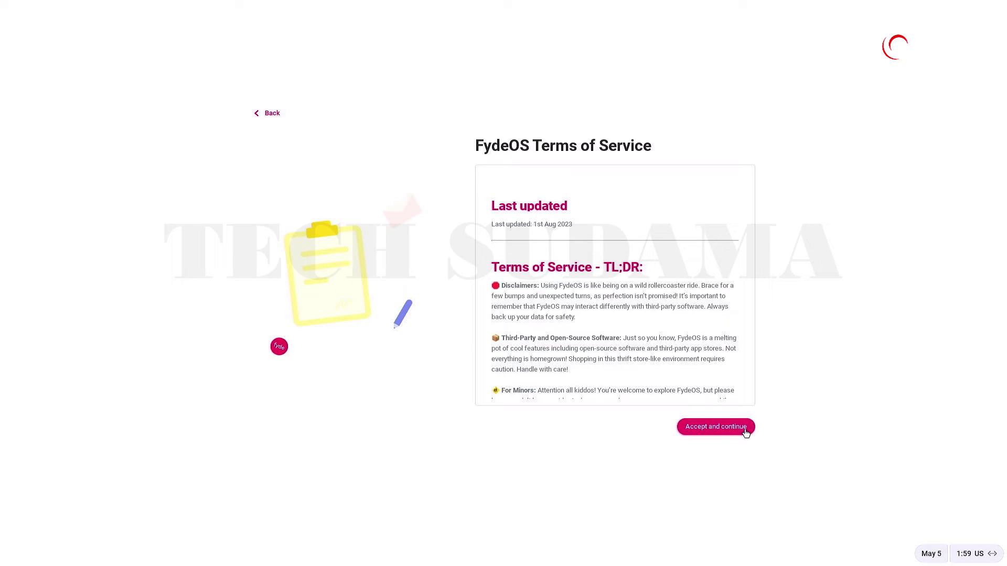
click(746, 431)
click(746, 430)
click(588, 300)
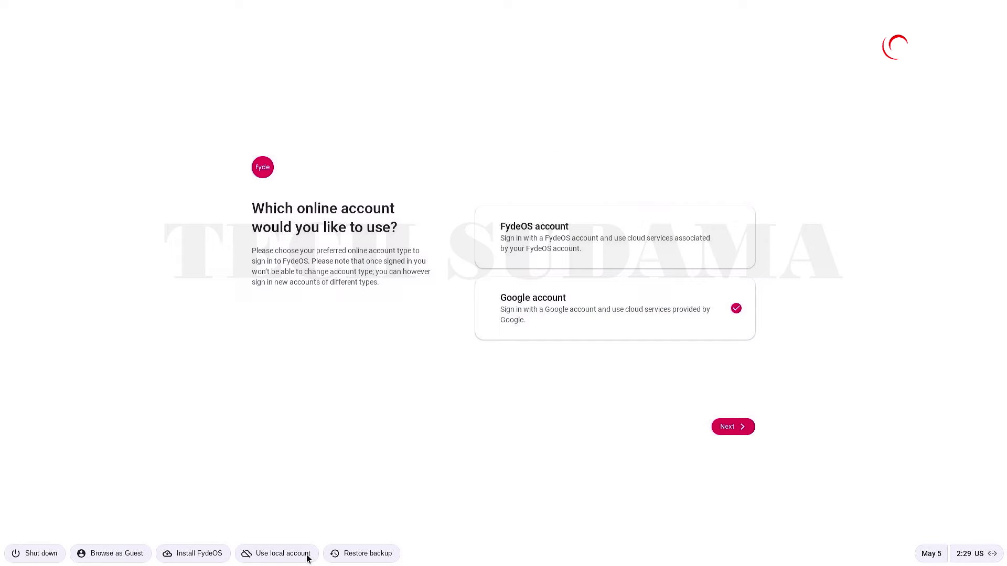
click(733, 431)
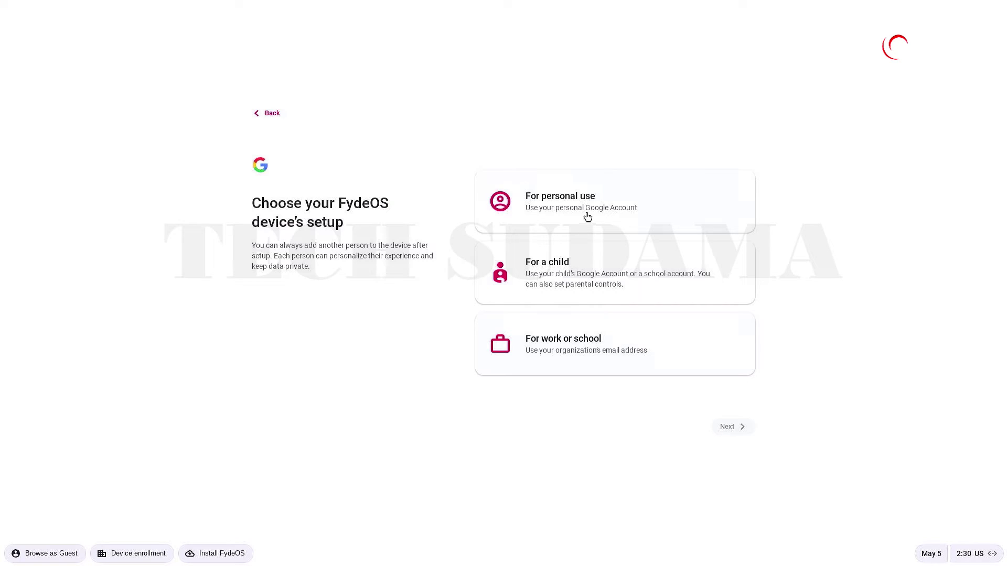
- Choose personal use, keep the default display size and Auto theme, and finish setup
click(588, 216)
click(733, 427)
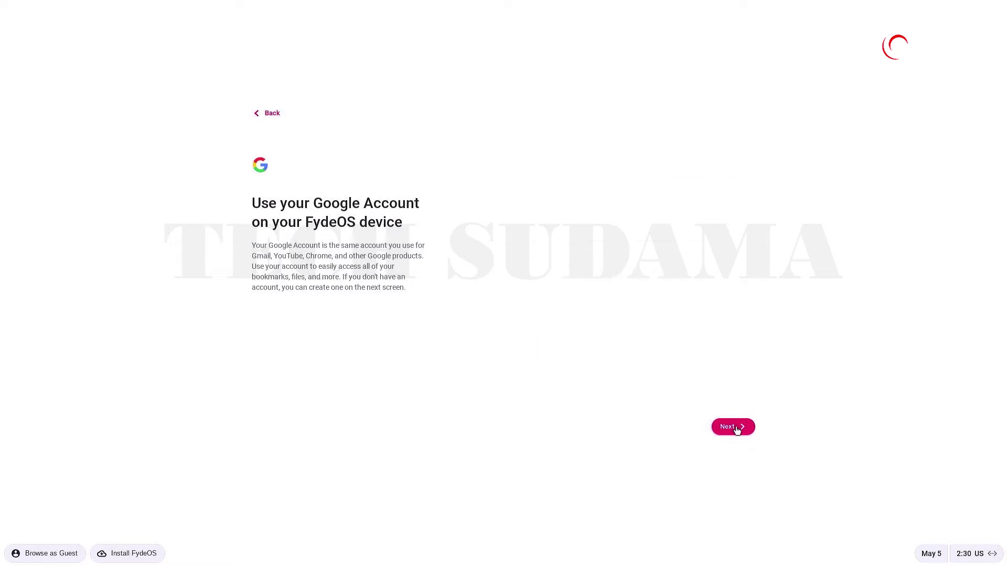
click(736, 428)
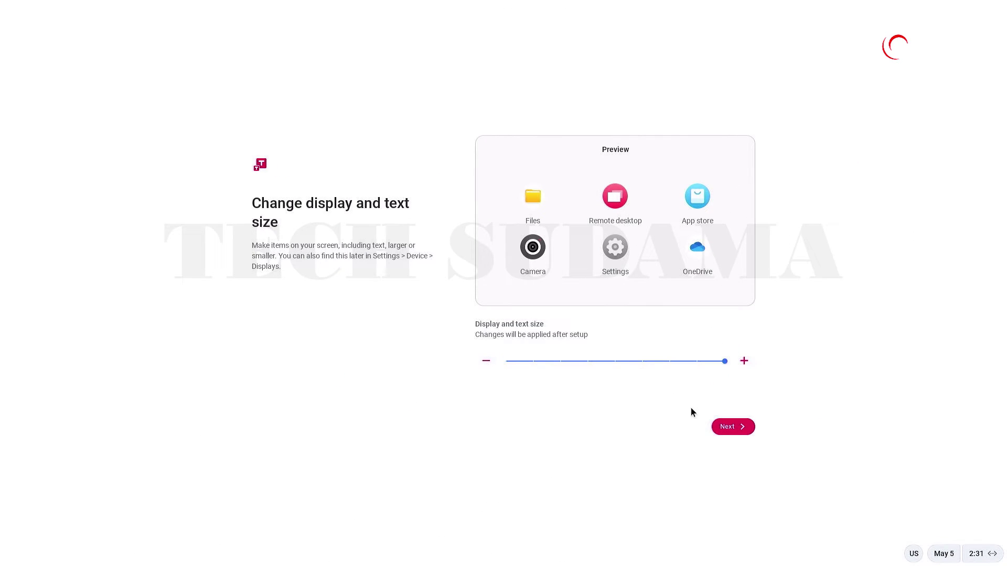
click(723, 427)
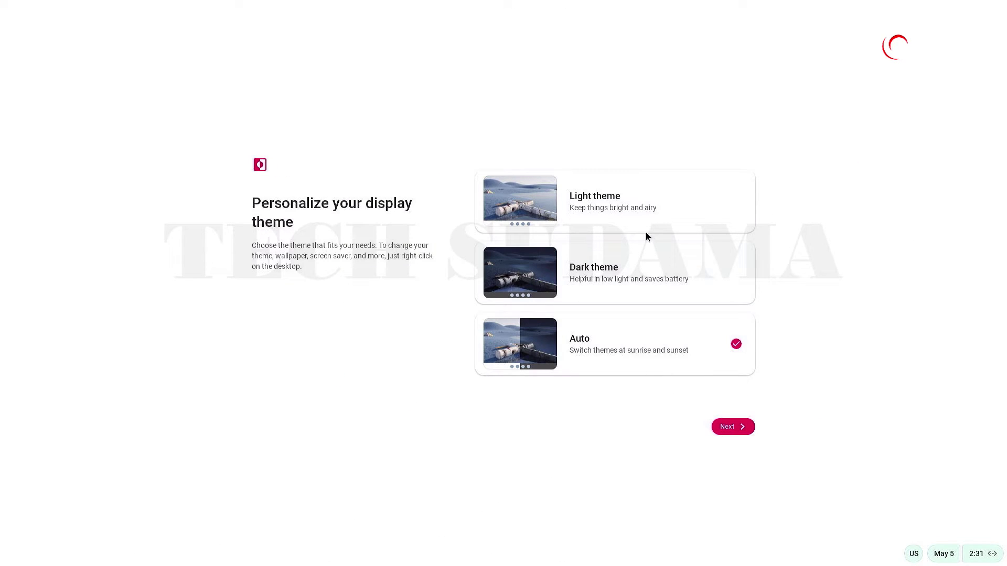
click(727, 426)
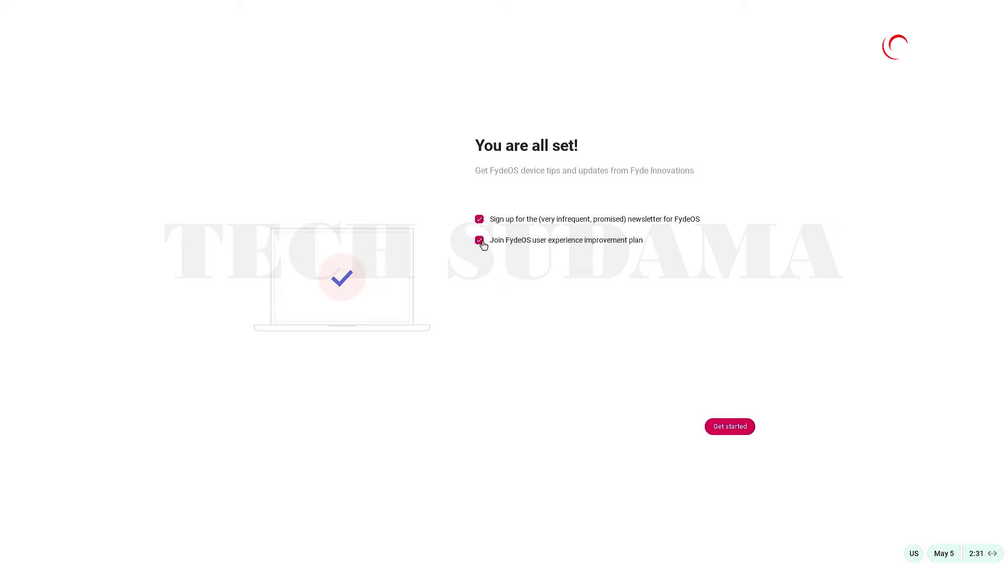
click(726, 429)
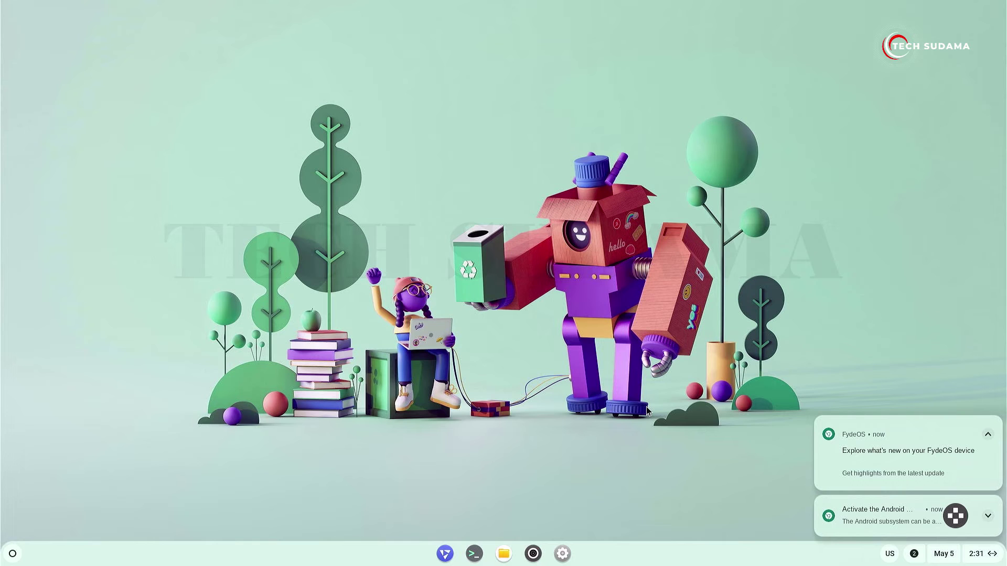
- Add the Installer app from the FydeOS App Store
click(12, 554)
click(107, 413)
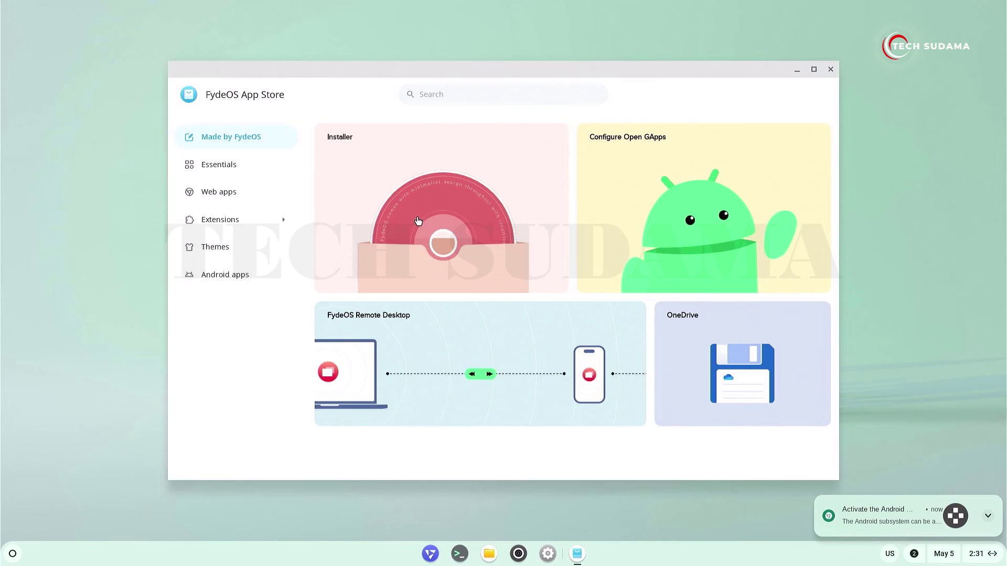
click(413, 186)
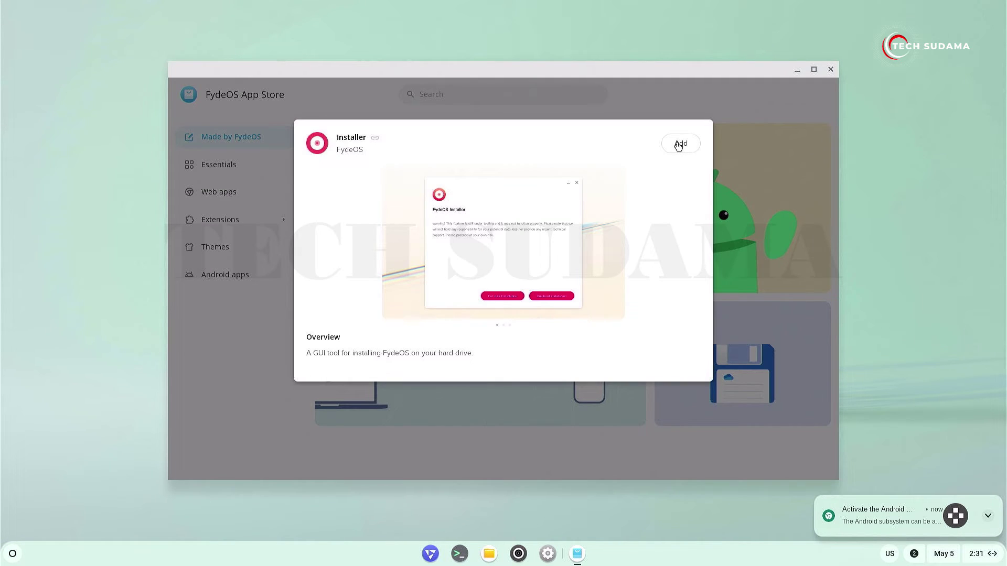
click(678, 144)
click(596, 306)
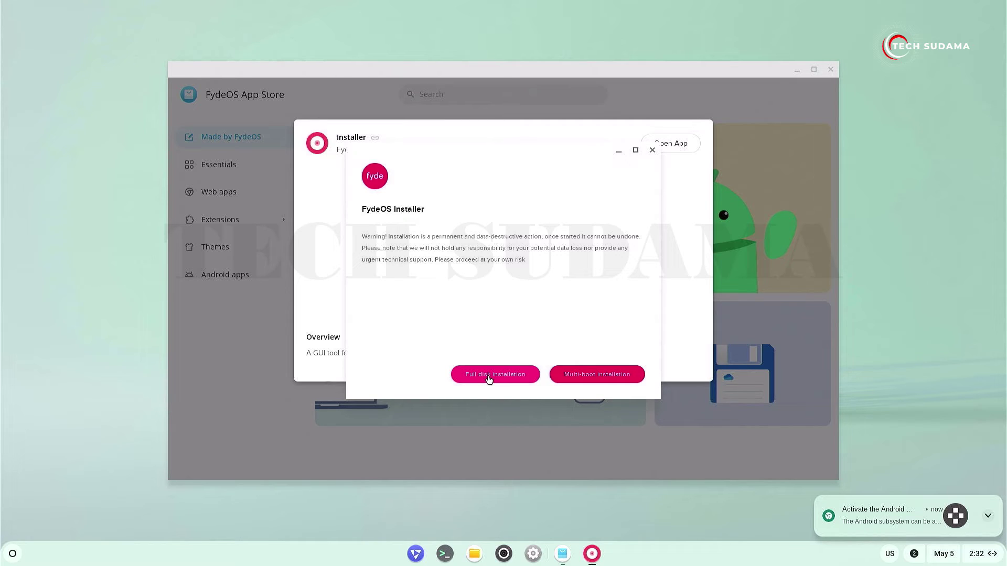
- Choose multi-boot installation with OS on /dev/nvme0n1 partition nvme0n1p4 (100G) and EFI disk nvme0n1
click(590, 378)
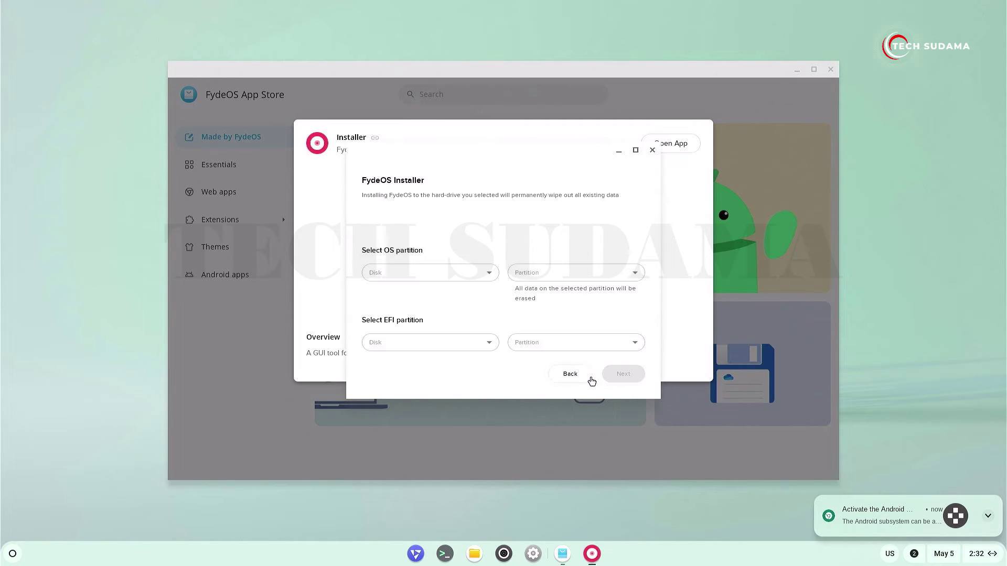
click(428, 279)
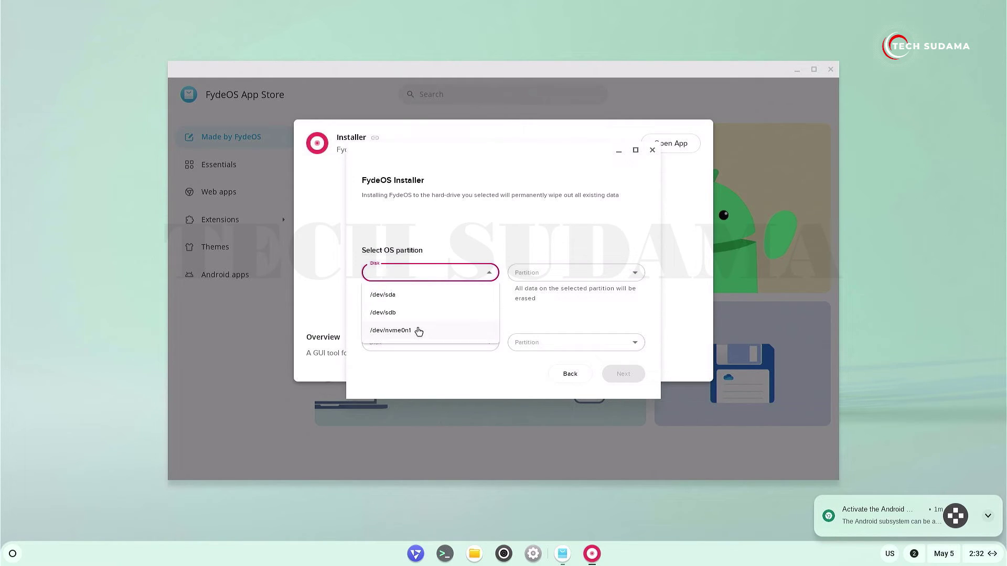
click(418, 331)
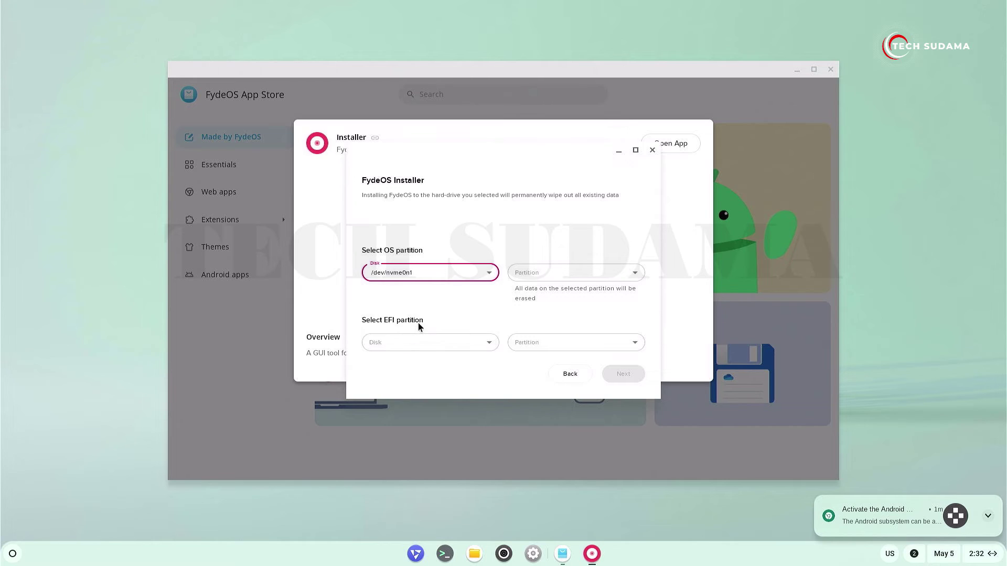
click(538, 276)
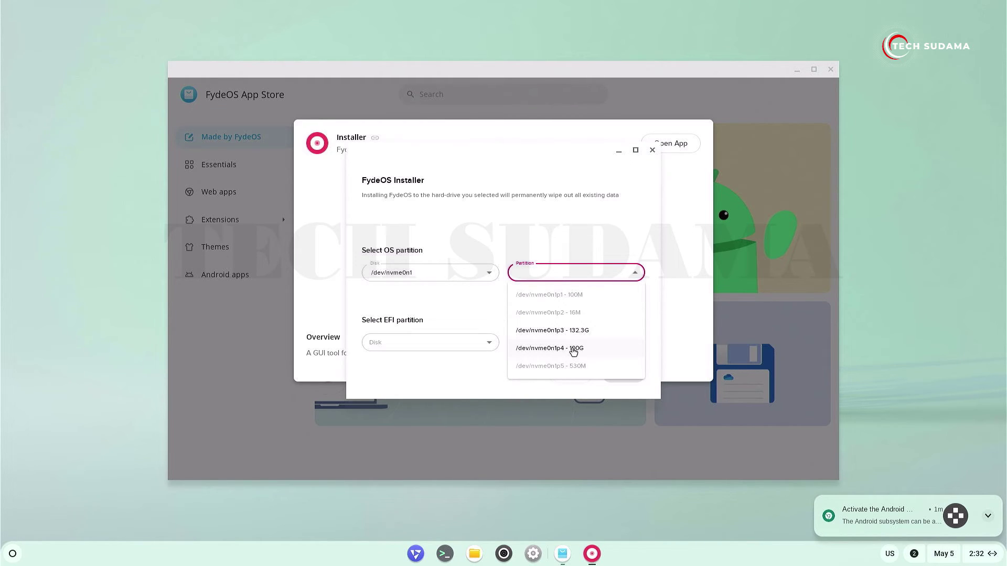
click(572, 348)
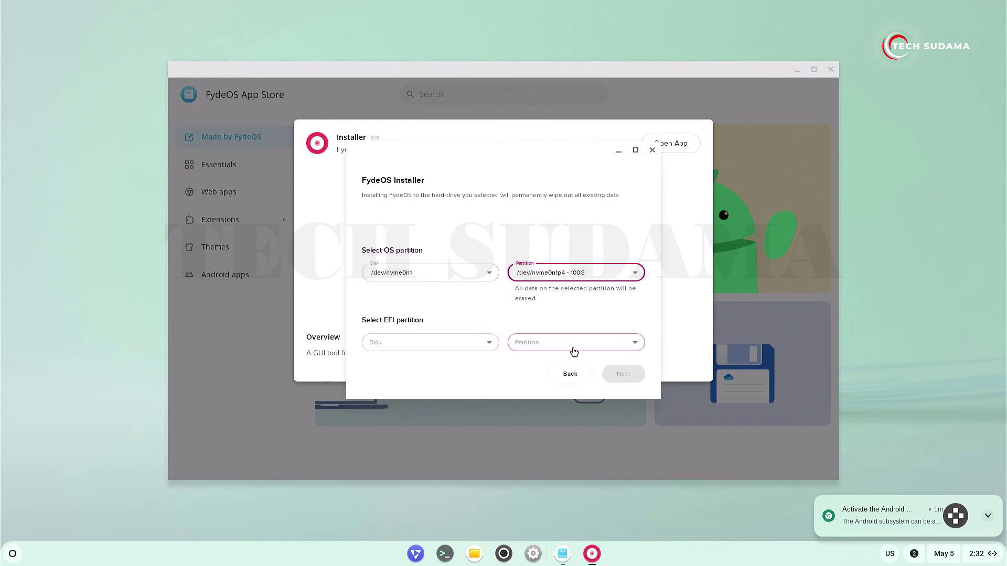
click(427, 343)
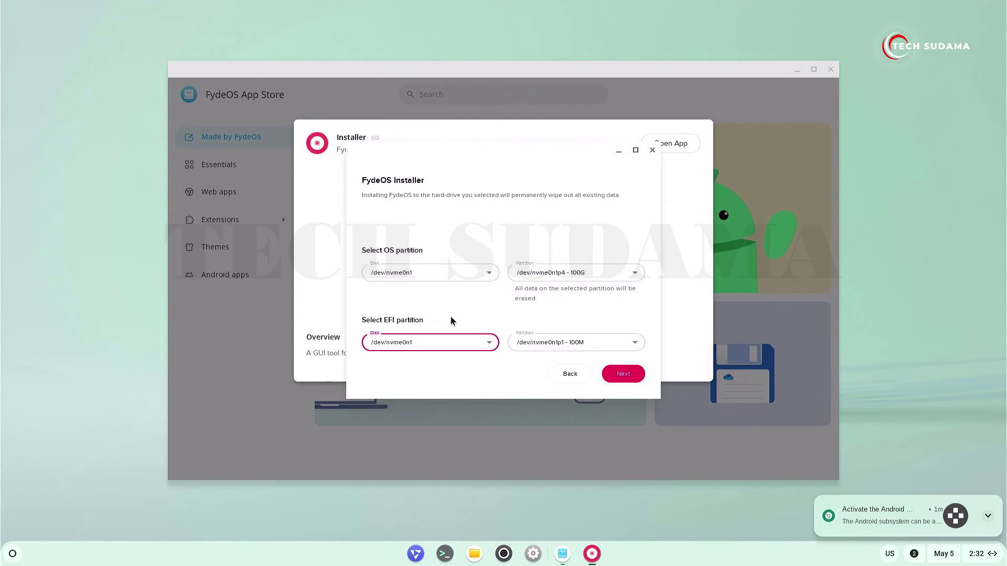
- Confirm the OS disk, set the EFI partition to nvme0n1p1, and install with the rEFInd boot manager
click(420, 271)
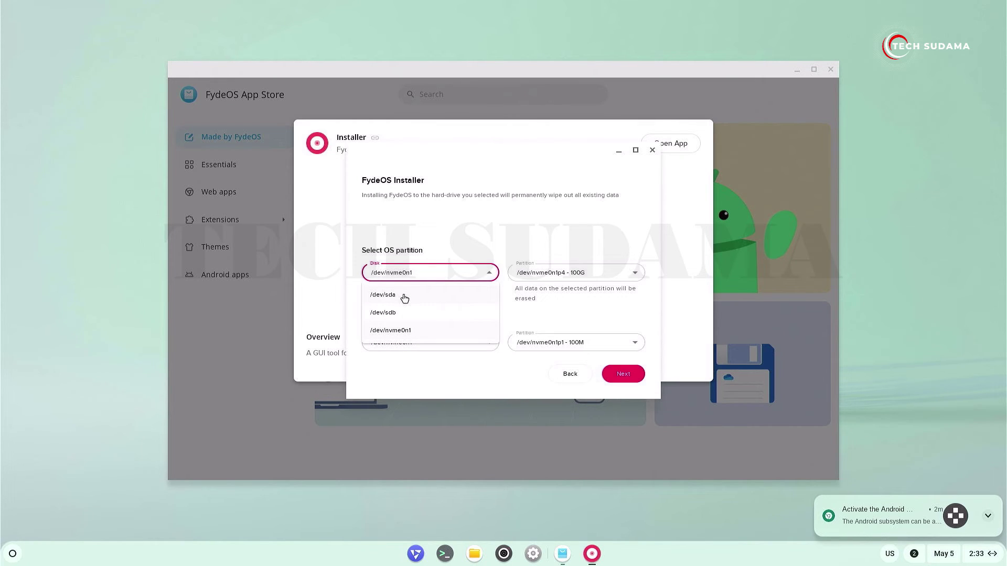
click(464, 326)
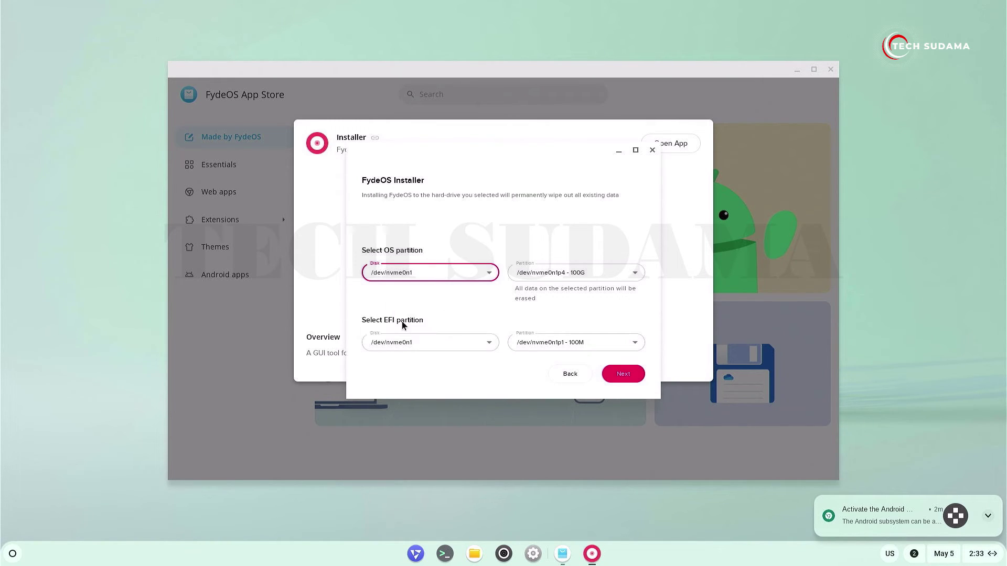
click(419, 344)
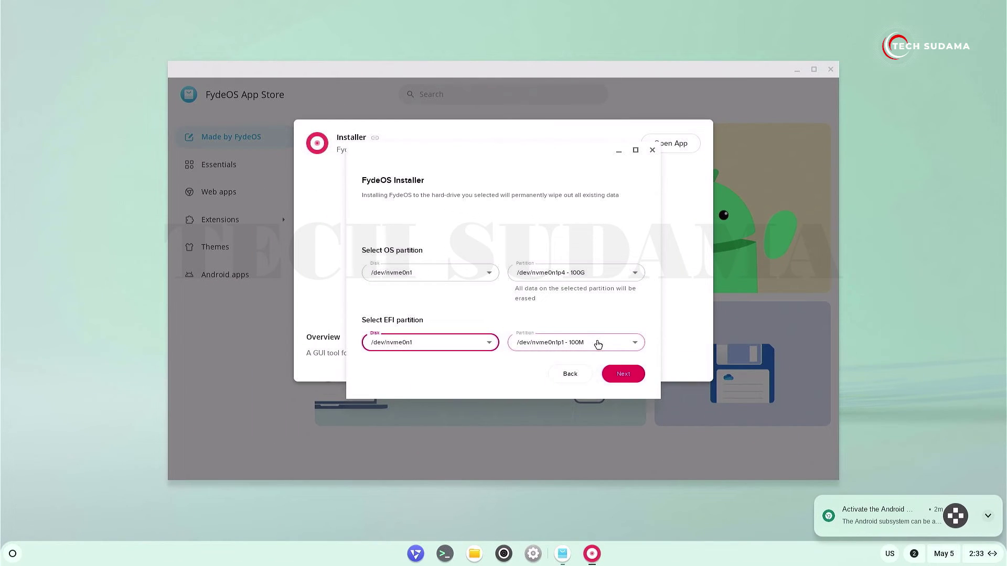
click(597, 343)
click(549, 306)
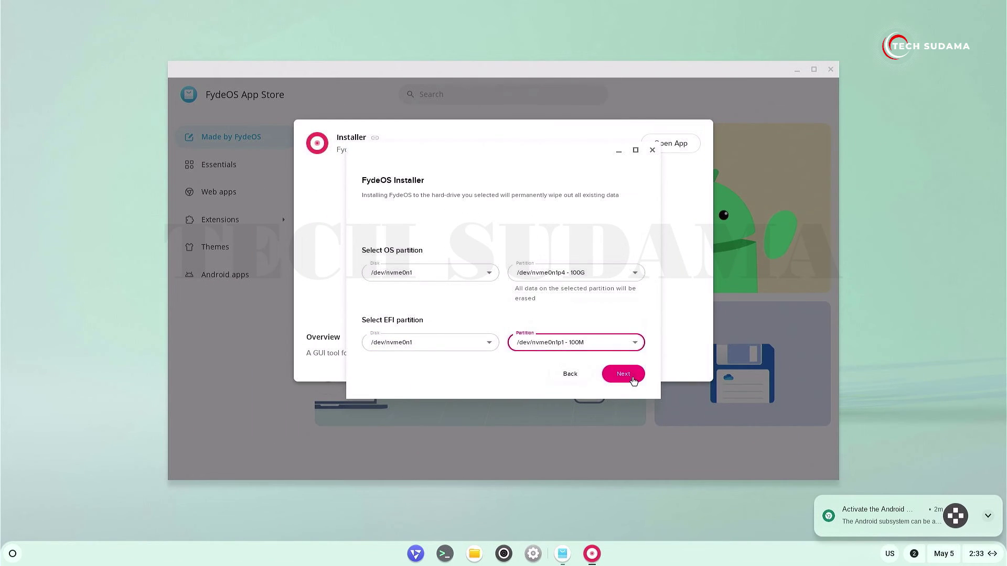
click(625, 374)
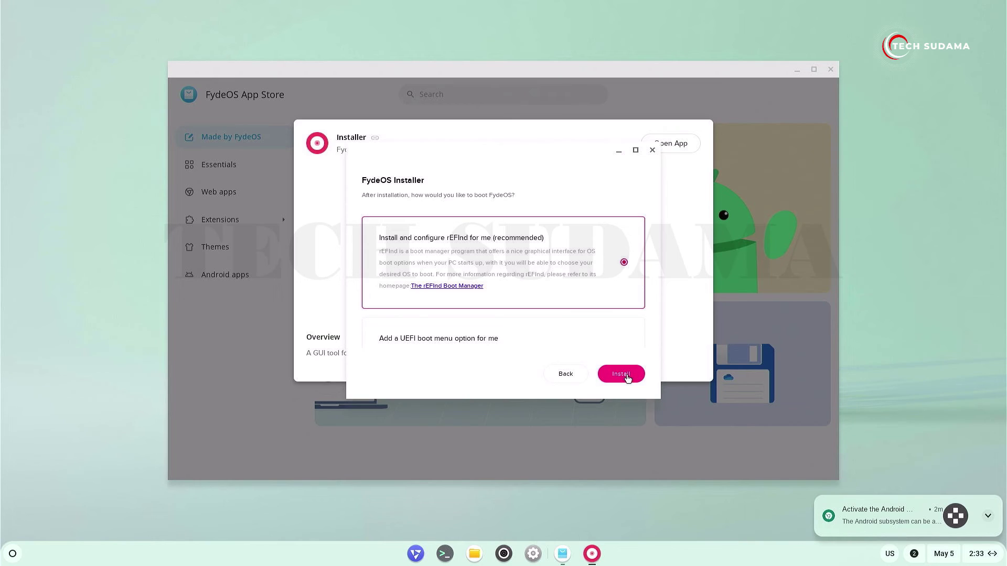
click(627, 376)
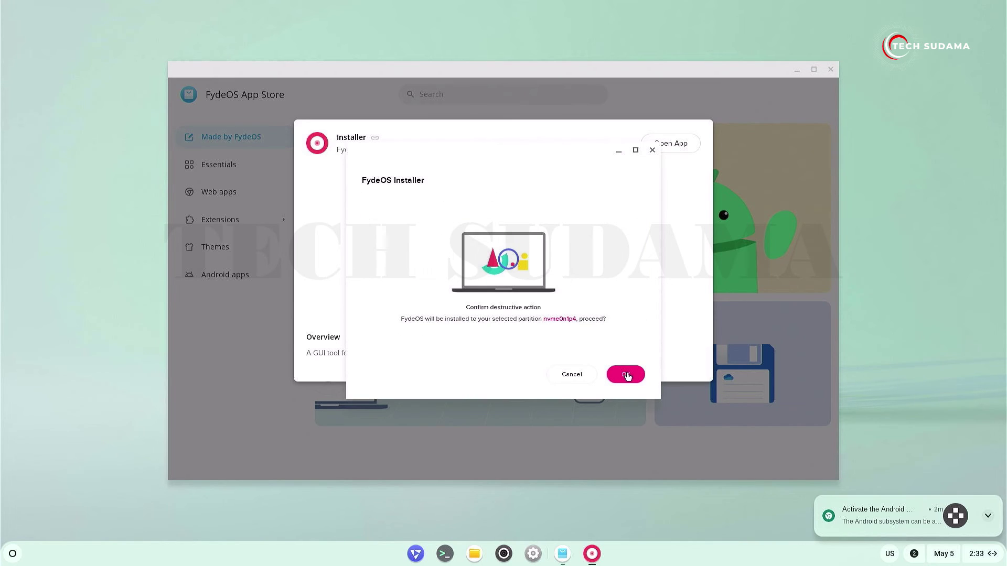
- Confirm the destructive installation of FydeOS onto nvme0n1p4
click(625, 373)
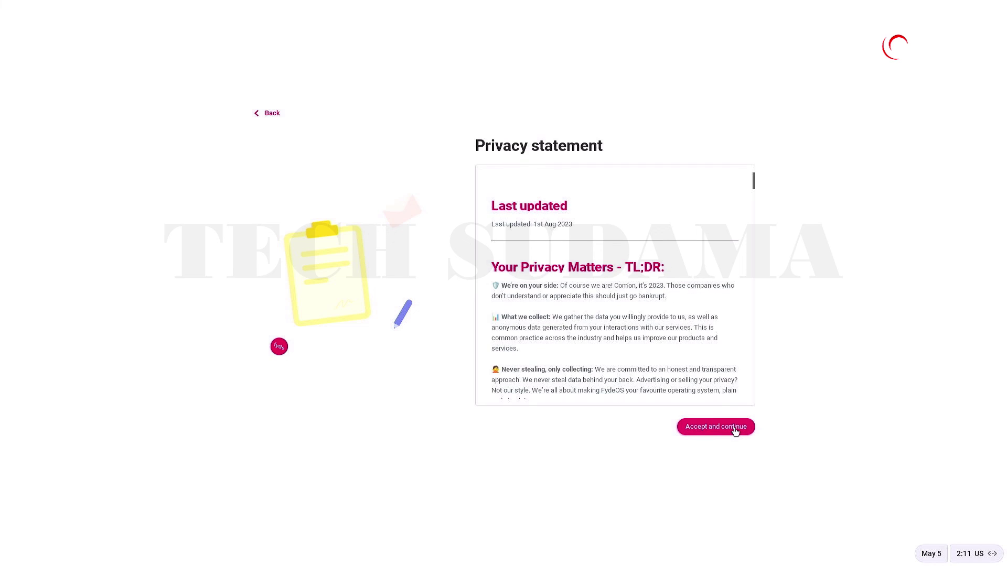
- Accept the privacy statement, choose a Google account, and pick personal-use device setup
click(734, 428)
click(607, 321)
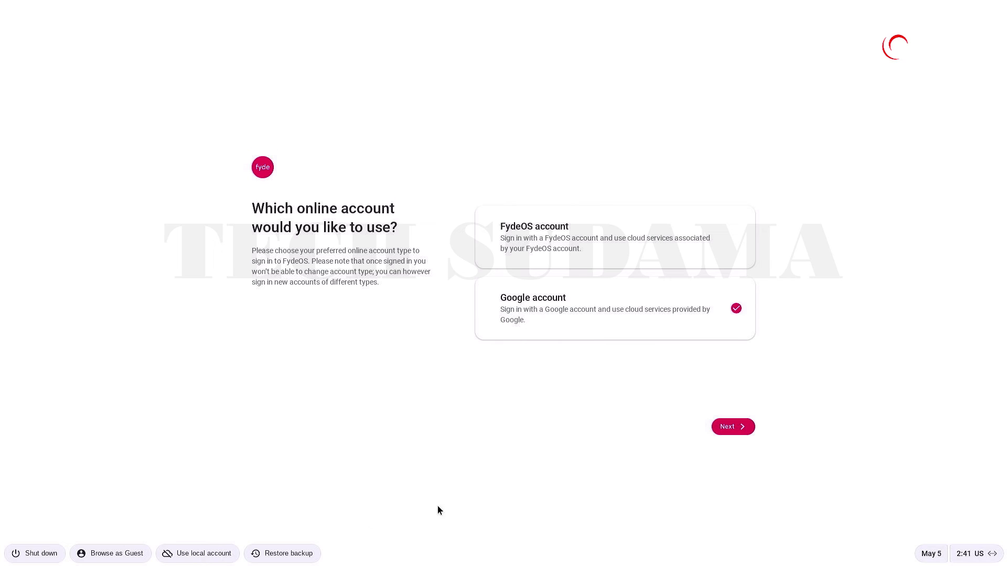
click(727, 427)
click(612, 212)
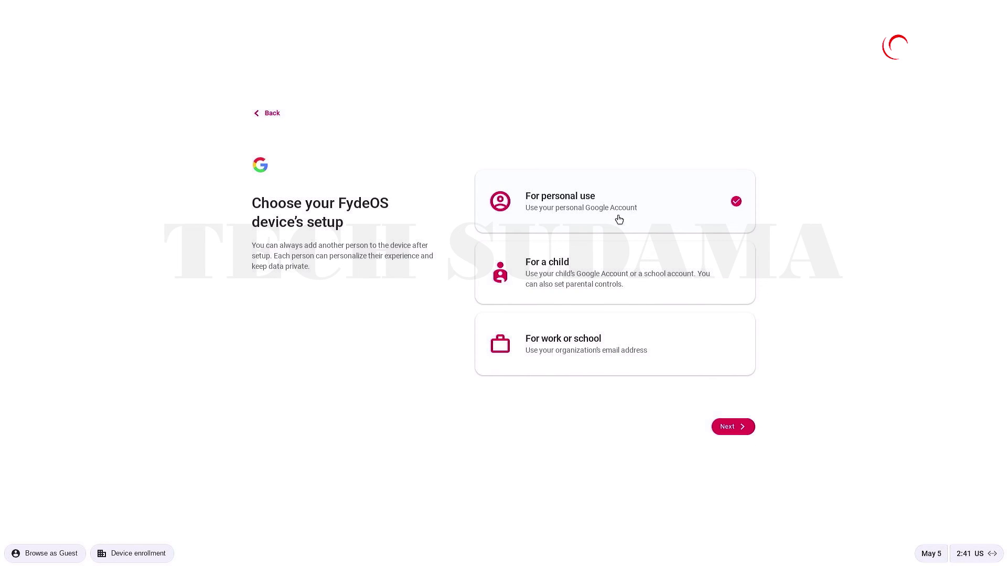
click(730, 427)
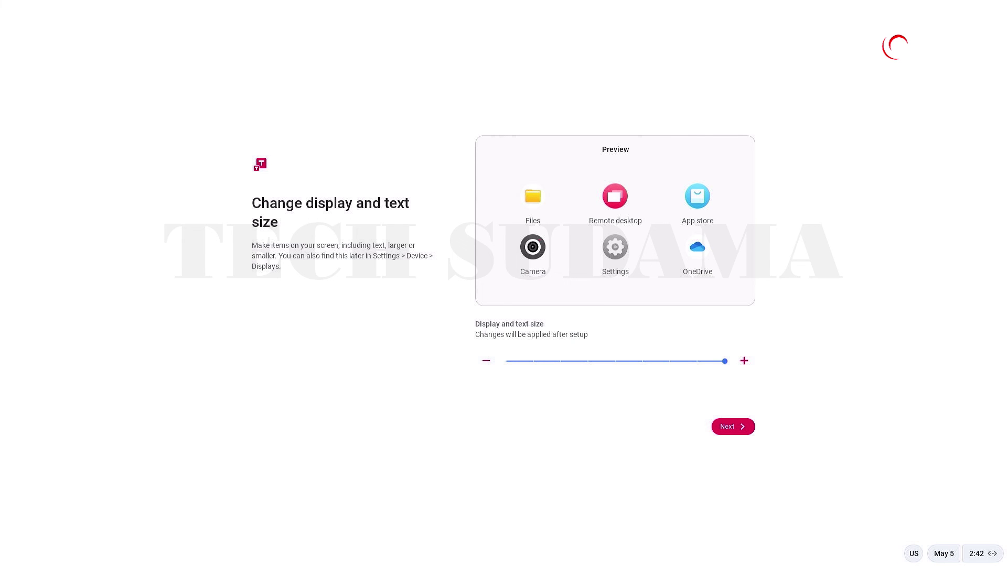
- Keep the display size and Auto theme, opt out of the newsletter and experience plan, and finish
mouse_move(627, 364)
click(726, 427)
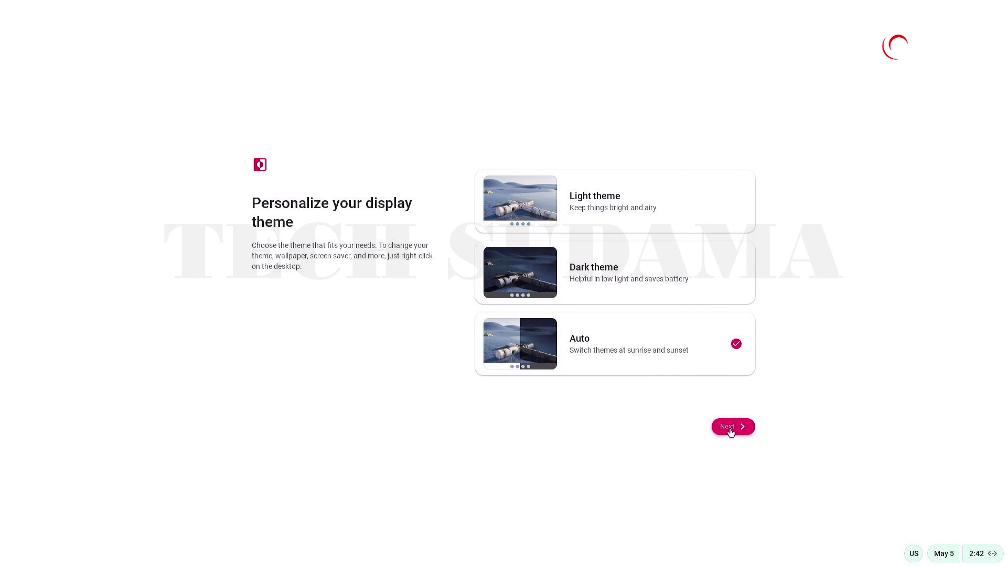
click(730, 432)
click(480, 219)
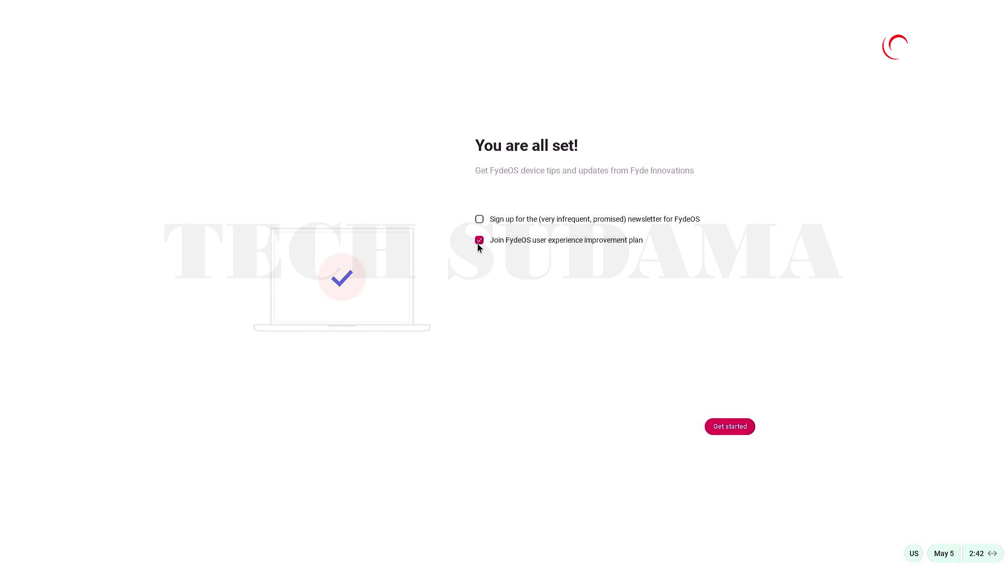
click(479, 241)
click(731, 427)
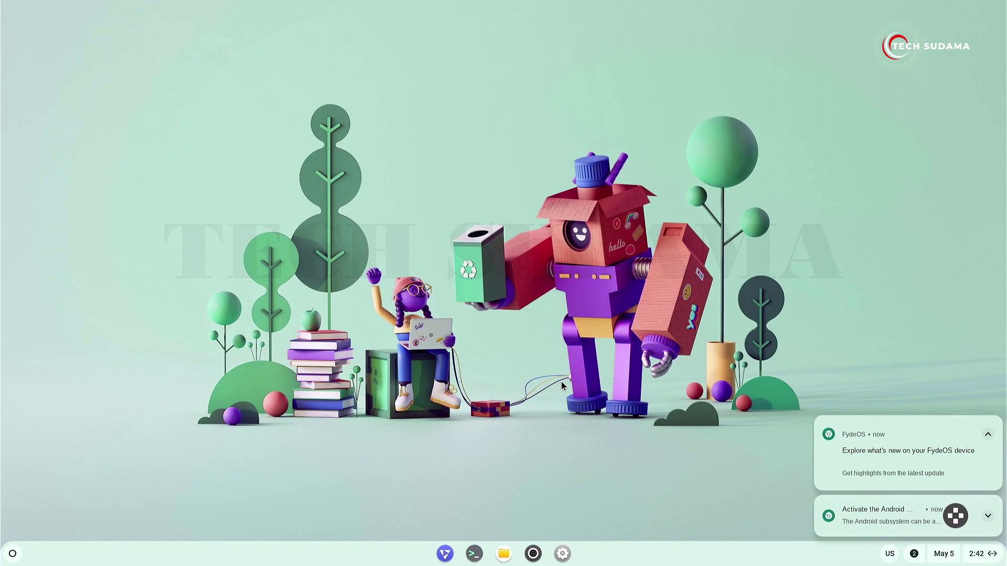